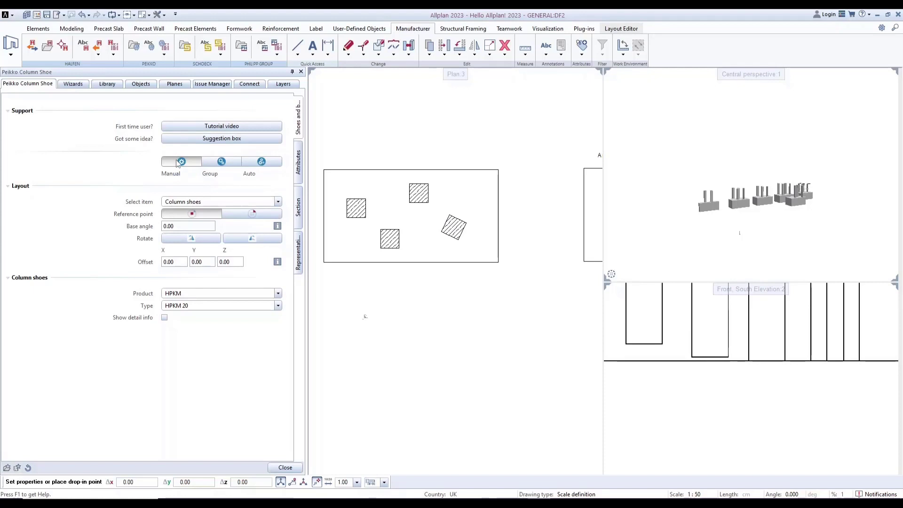
Step: Switch the Peikko column shoe tool to group, then Auto placement, showing the 71-hpkm favourite and anchor bolts
{"action": "left_click", "coordinate": [221, 162]}
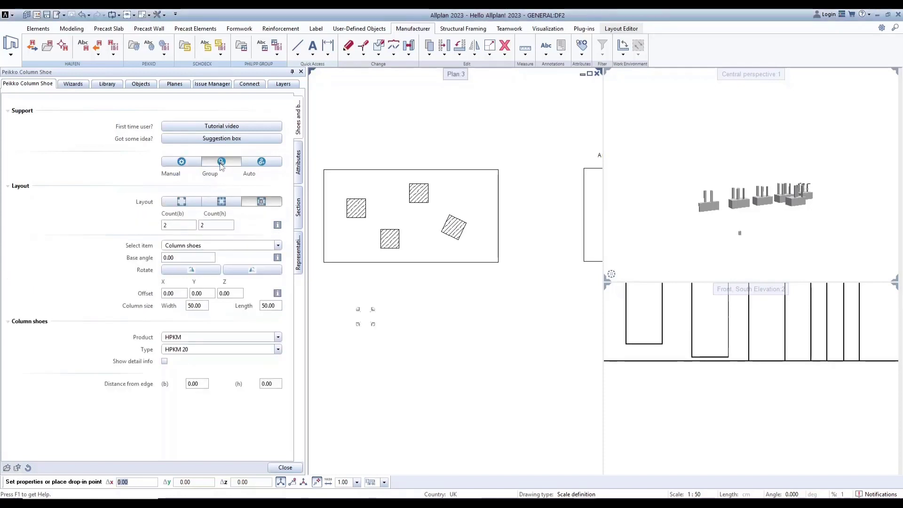
{"action": "left_click", "coordinate": [268, 164]}
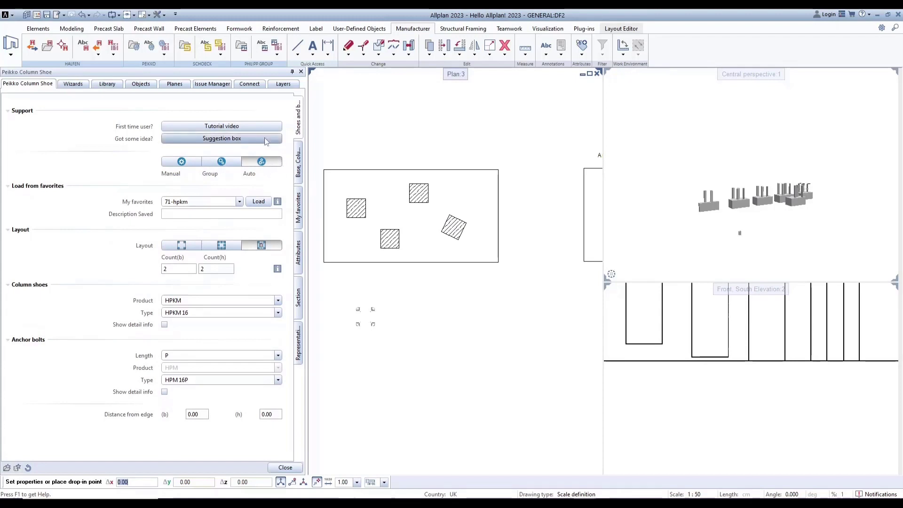
Step: Return to Manual placement, check the Anchor bolts item, then select Column shoes (HPKM 20) again
{"action": "left_click", "coordinate": [182, 161]}
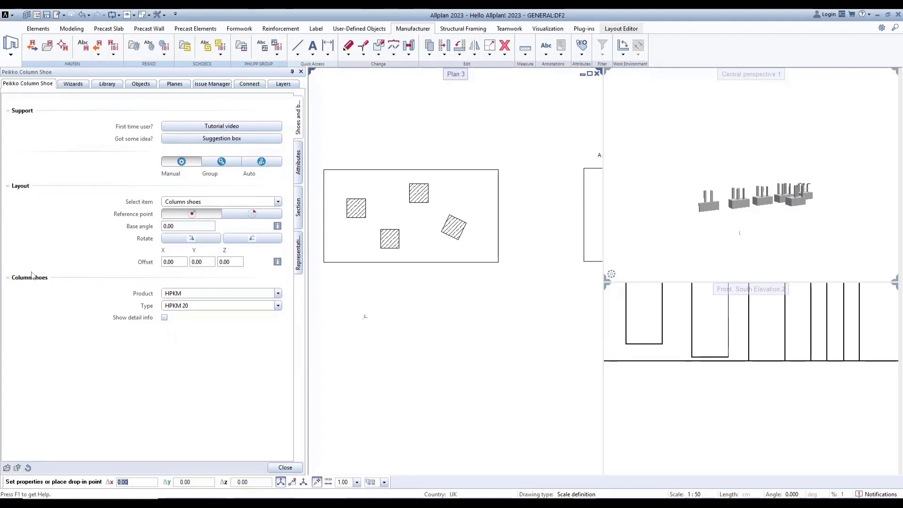
{"action": "left_click", "coordinate": [173, 202]}
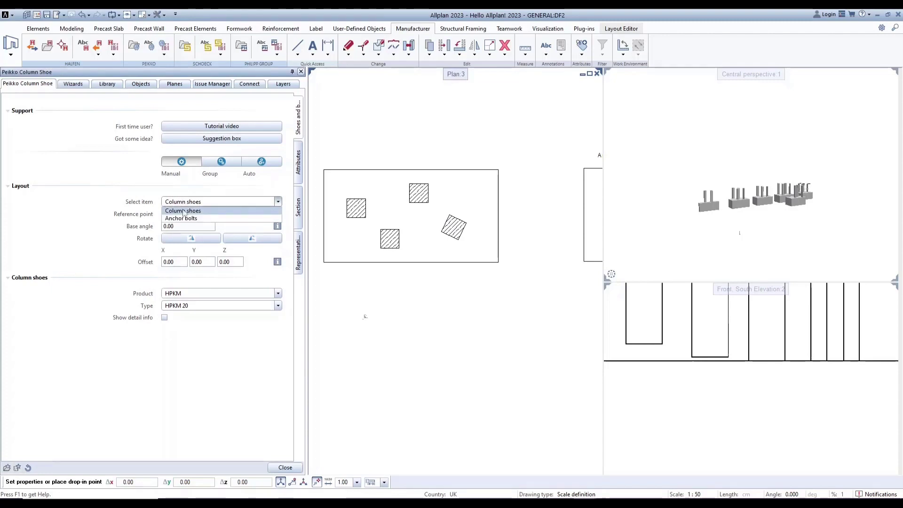
{"action": "left_click", "coordinate": [181, 217]}
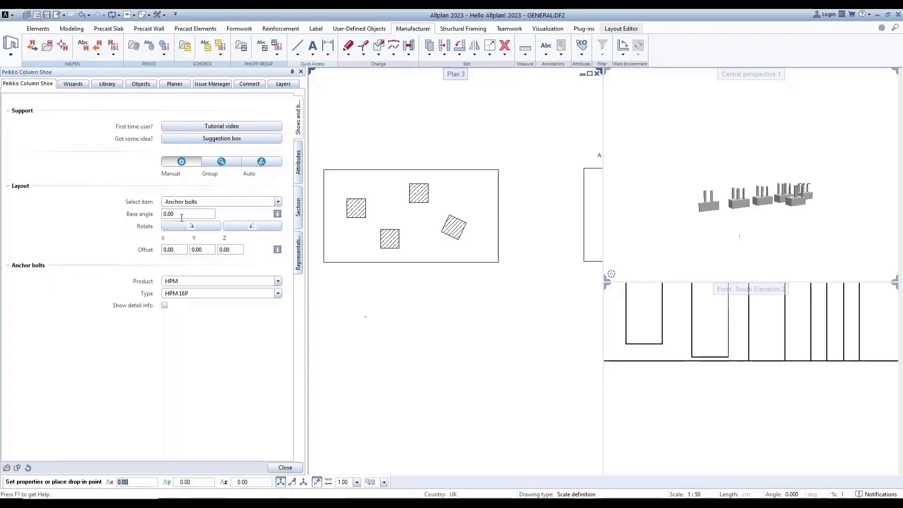
{"action": "left_click", "coordinate": [188, 202]}
{"action": "left_click", "coordinate": [186, 210]}
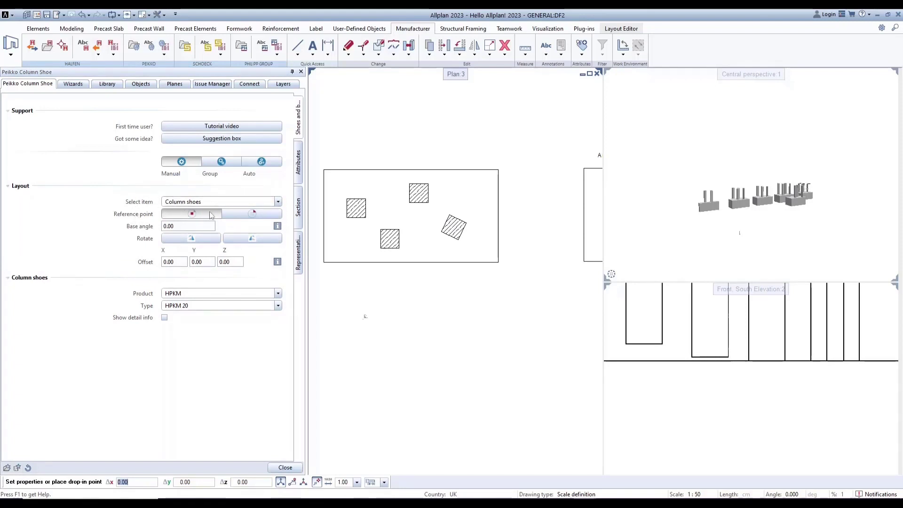
Step: Zoom in on a column and switch the shoe's reference point to the other option
{"action": "scroll", "coordinate": [392, 235], "scroll_direction": "up", "scroll_amount": 10}
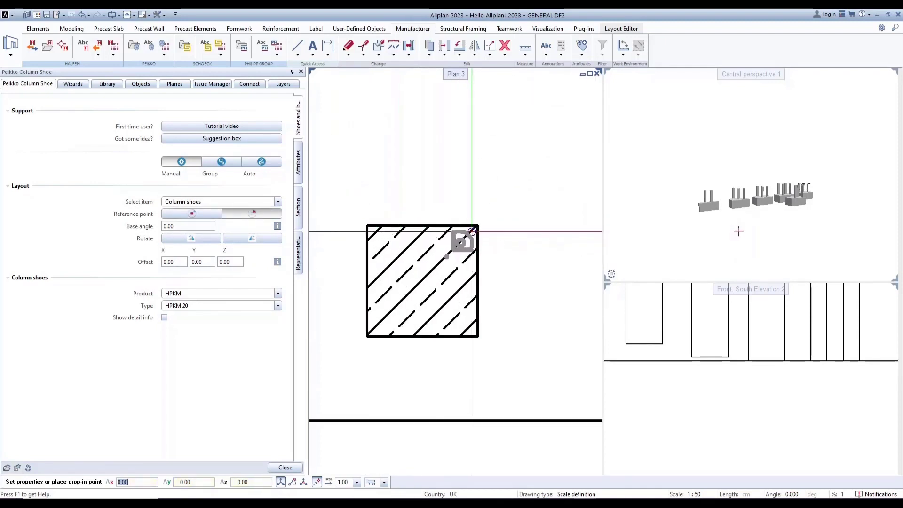
{"action": "left_click", "coordinate": [253, 214]}
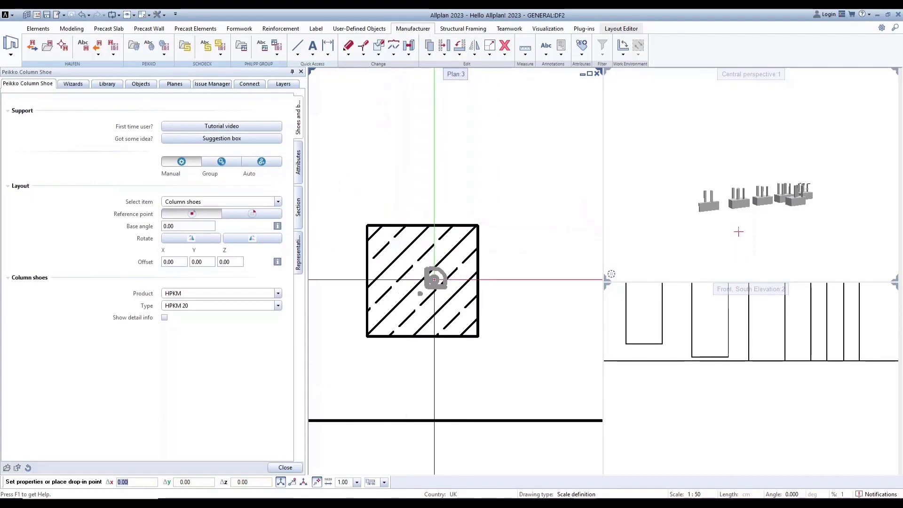
{"action": "left_click", "coordinate": [260, 215]}
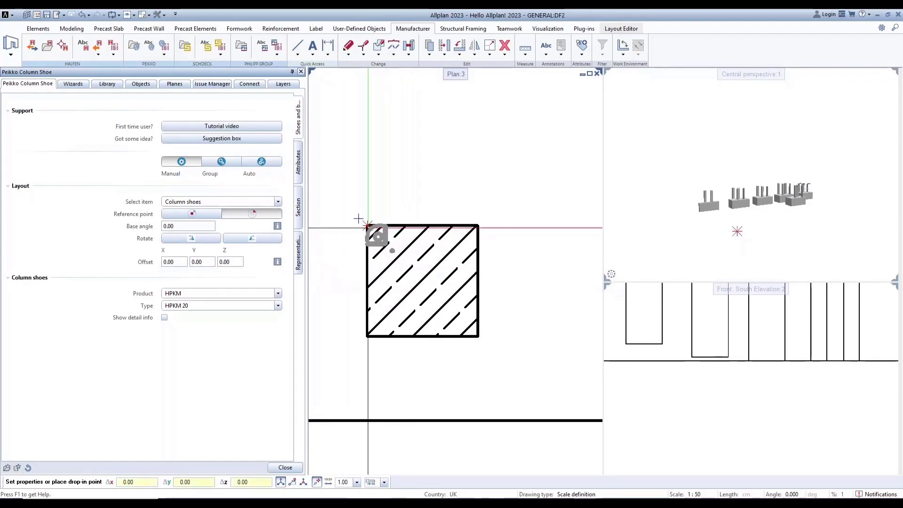
Step: Try the BOLDA product with another type, dismiss the invalid-value warning, and revert to HPKM
{"action": "left_click", "coordinate": [188, 293]}
{"action": "left_click", "coordinate": [184, 312]}
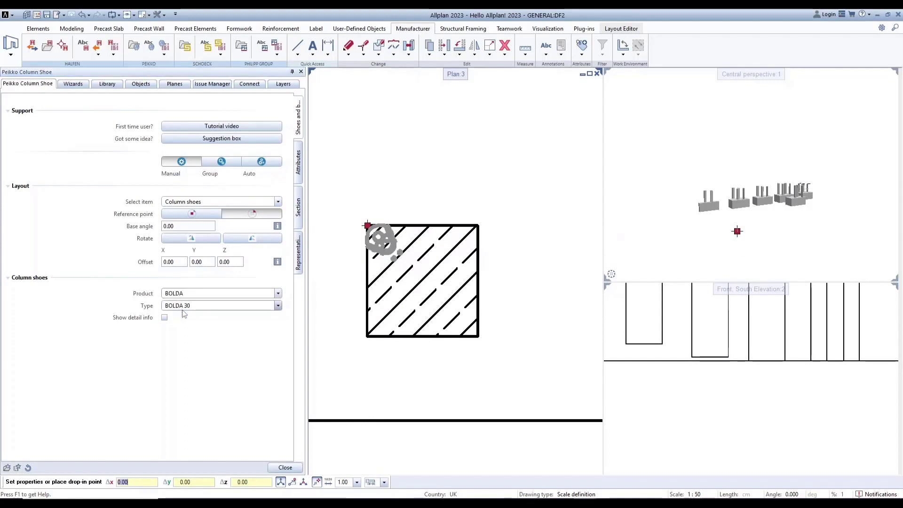
{"action": "left_click", "coordinate": [197, 305]}
{"action": "left_click", "coordinate": [194, 329]}
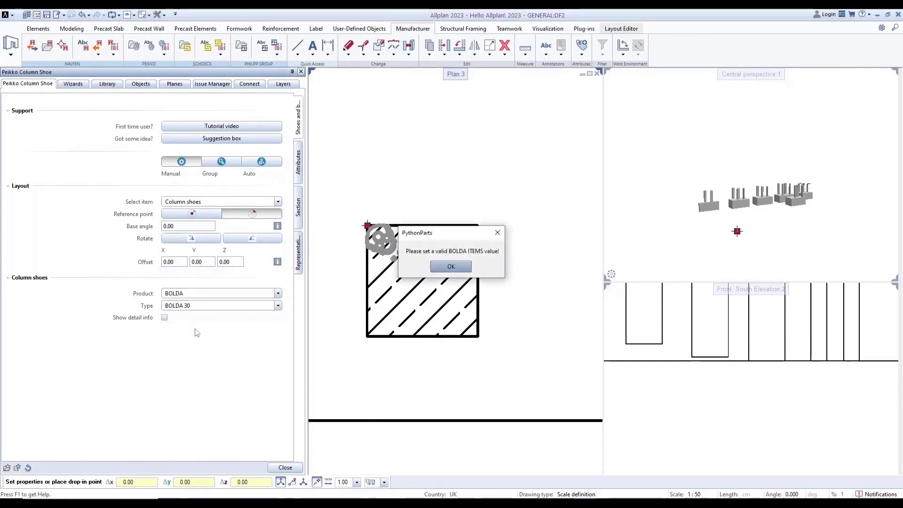
{"action": "left_click", "coordinate": [450, 266]}
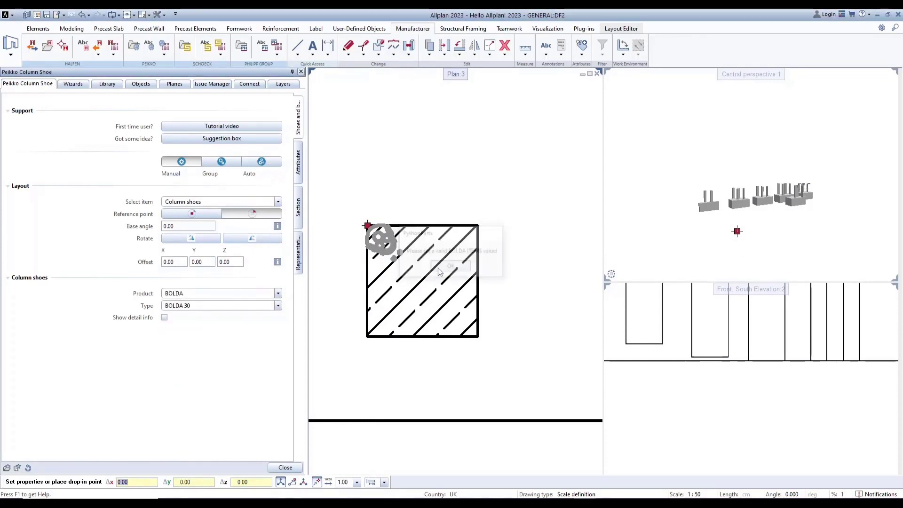
{"action": "left_click", "coordinate": [227, 293]}
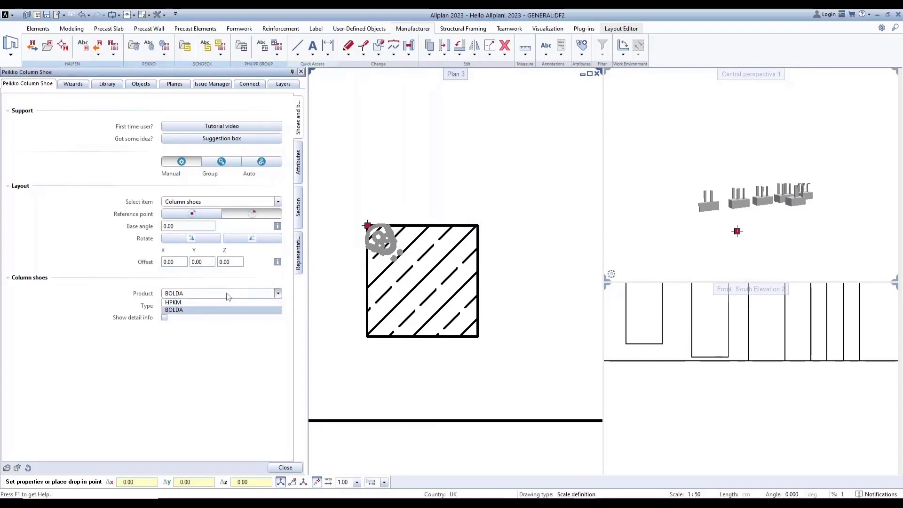
{"action": "left_click", "coordinate": [205, 303]}
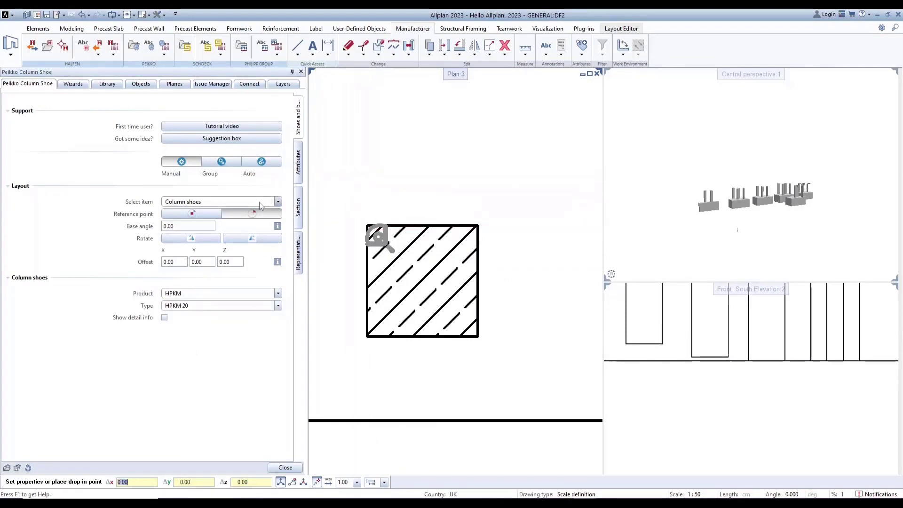
Step: Switch to group placement and compare the three layout patterns, ending on the first one
{"action": "left_click", "coordinate": [210, 164]}
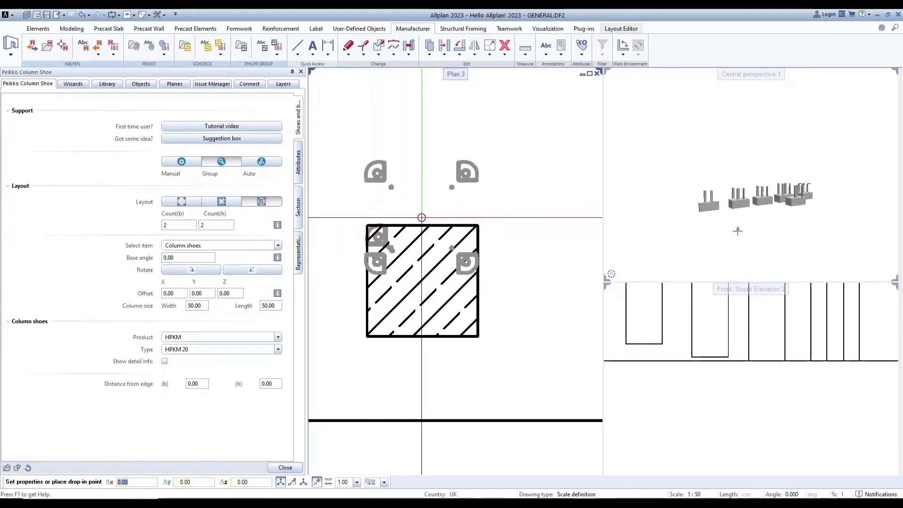
{"action": "scroll", "coordinate": [363, 214], "scroll_direction": "down", "scroll_amount": 3}
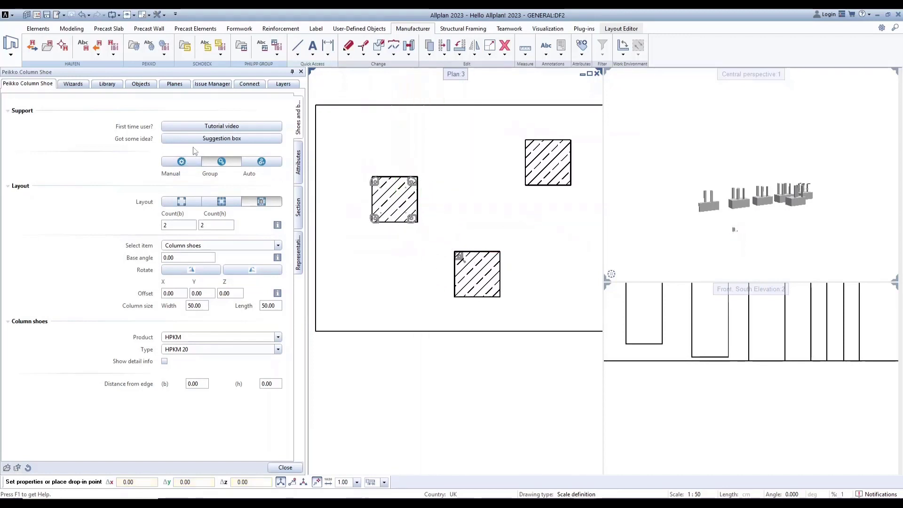
{"action": "left_click", "coordinate": [172, 202]}
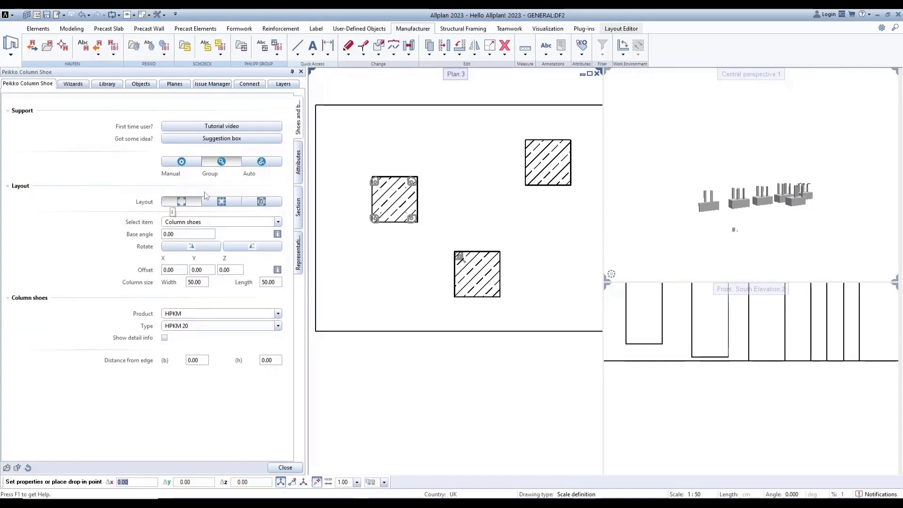
{"action": "left_click", "coordinate": [221, 201]}
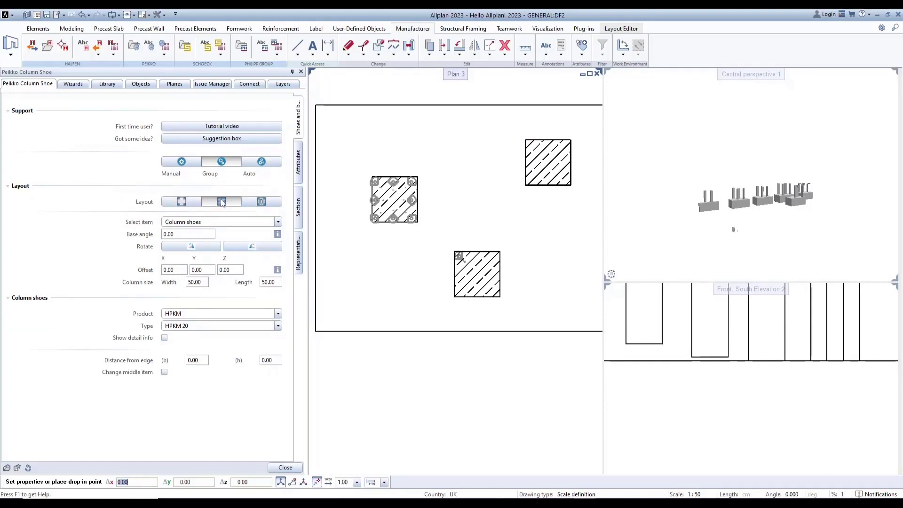
{"action": "left_click", "coordinate": [263, 201]}
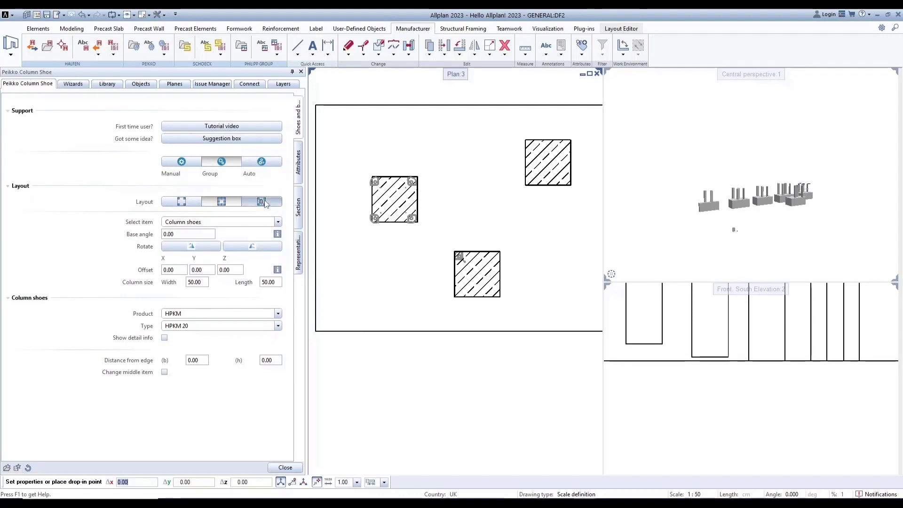
{"action": "left_click", "coordinate": [181, 202]}
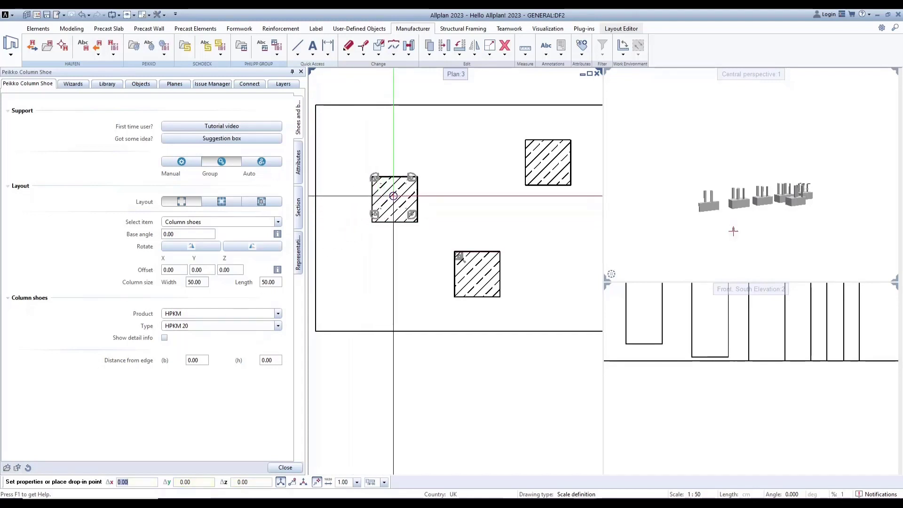
Step: Set Distance from edge b and h to 10 and centre the shoes on the upper-left column
{"action": "left_click", "coordinate": [197, 362]}
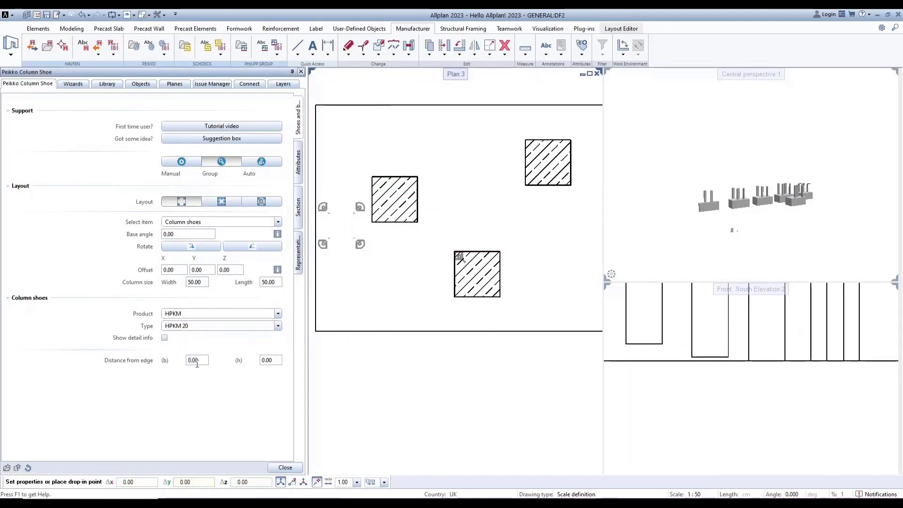
{"action": "type", "text": "10"}
{"action": "key", "text": "Return"}
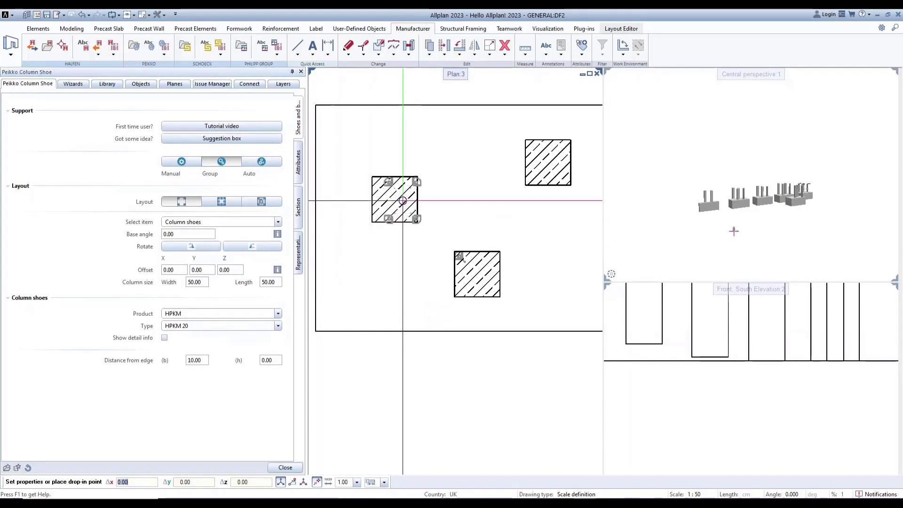
{"action": "scroll", "coordinate": [379, 186], "scroll_direction": "up", "scroll_amount": 3}
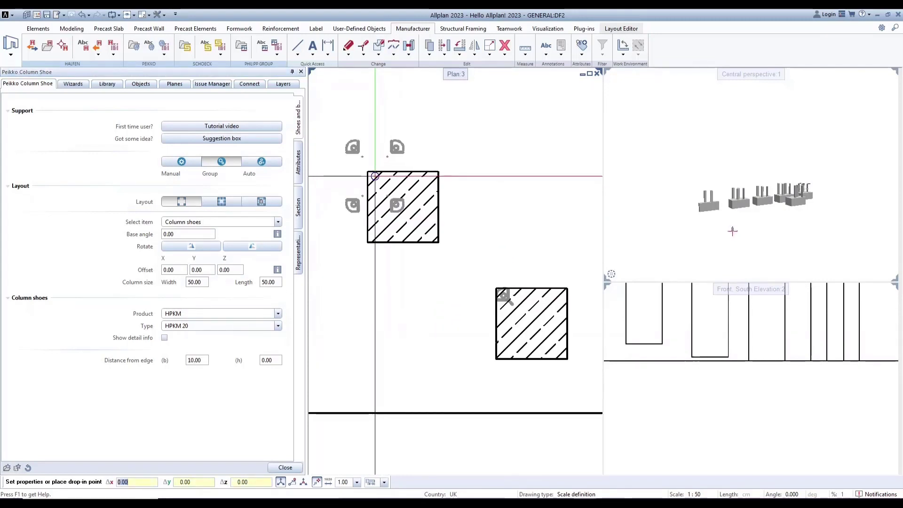
{"action": "right_click", "coordinate": [370, 170]}
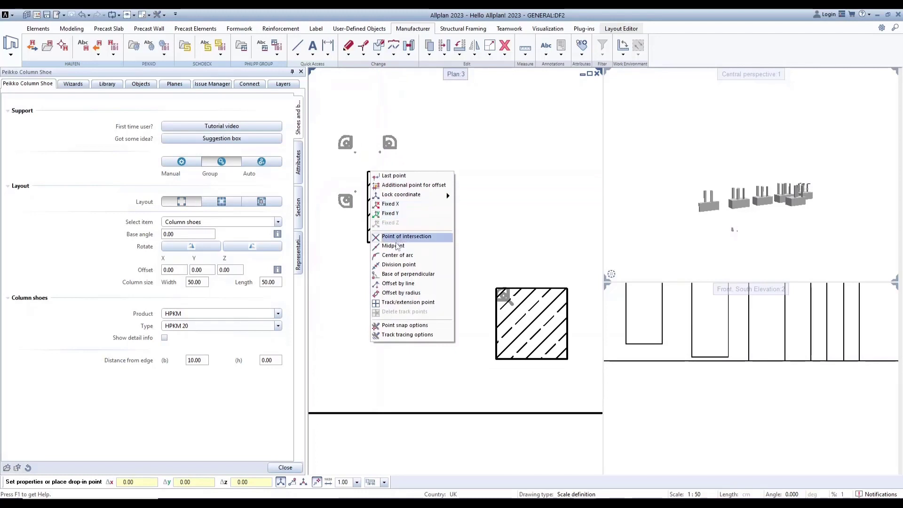
{"action": "left_click", "coordinate": [409, 236]}
{"action": "left_click", "coordinate": [438, 242]}
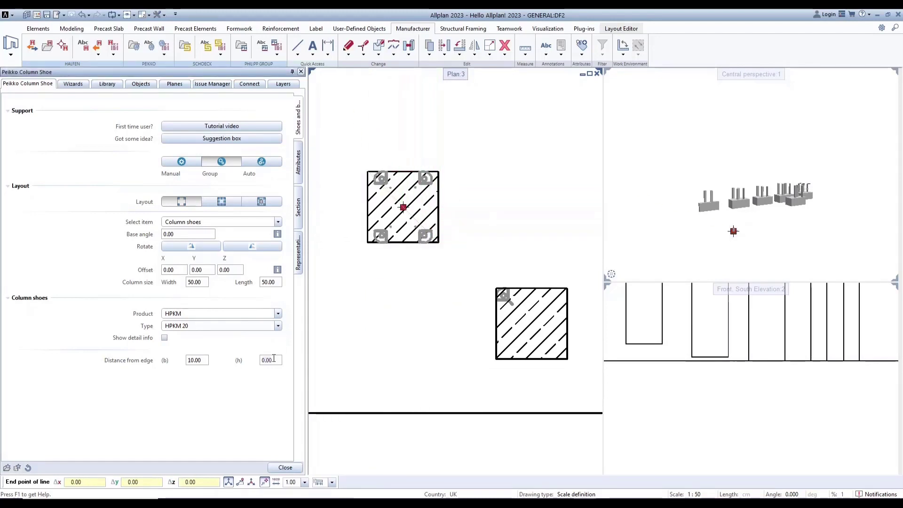
{"action": "key", "text": "Return"}
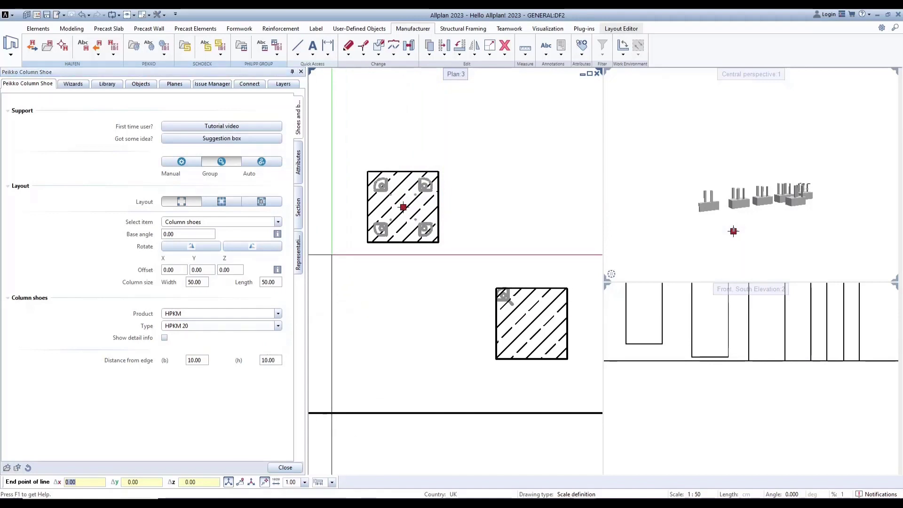
Step: Try the eight-shoe grid layout and dismiss the invalid layout warning
{"action": "left_click", "coordinate": [225, 205]}
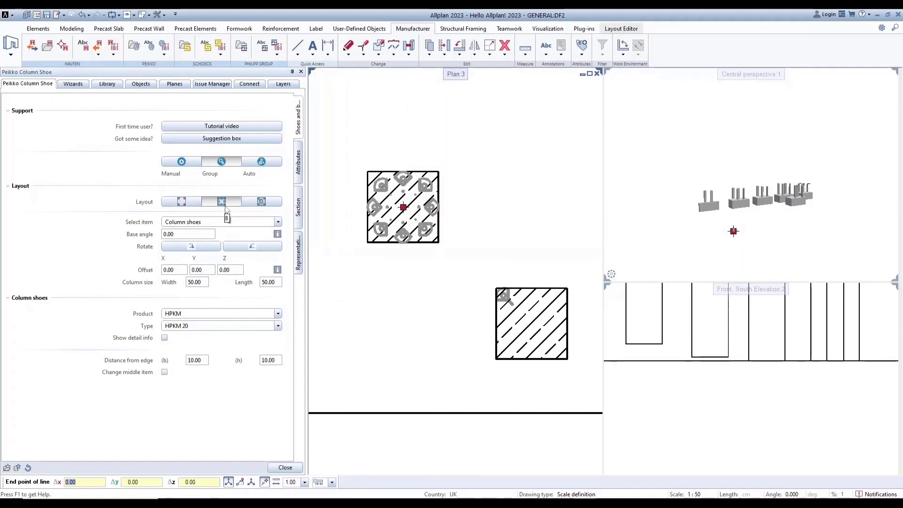
{"action": "left_click", "coordinate": [261, 201]}
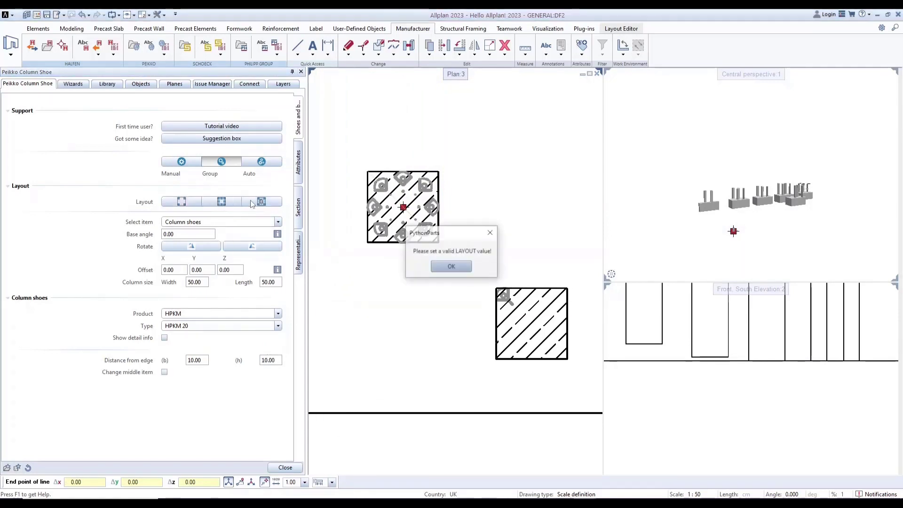
{"action": "left_click", "coordinate": [449, 266]}
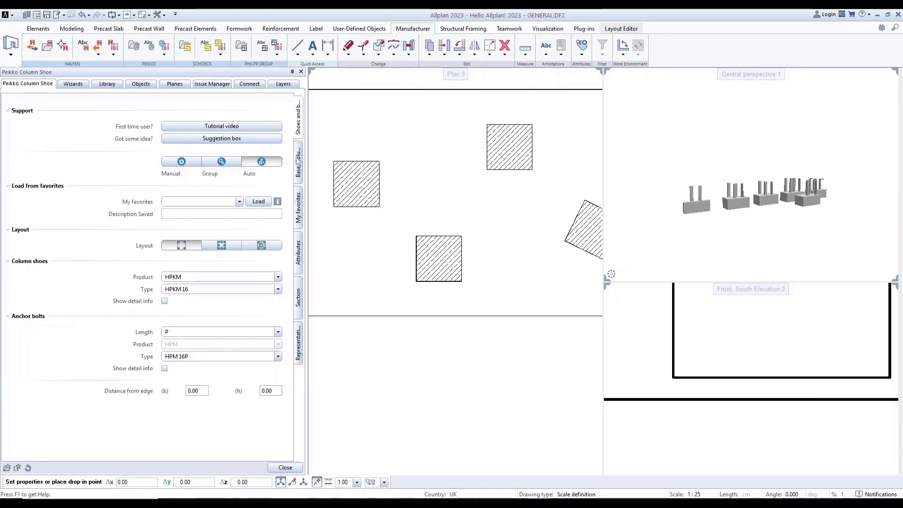
Step: Pick the lower 50×270×50 column and the slab as the column shoes' foundation
{"action": "left_click", "coordinate": [298, 162]}
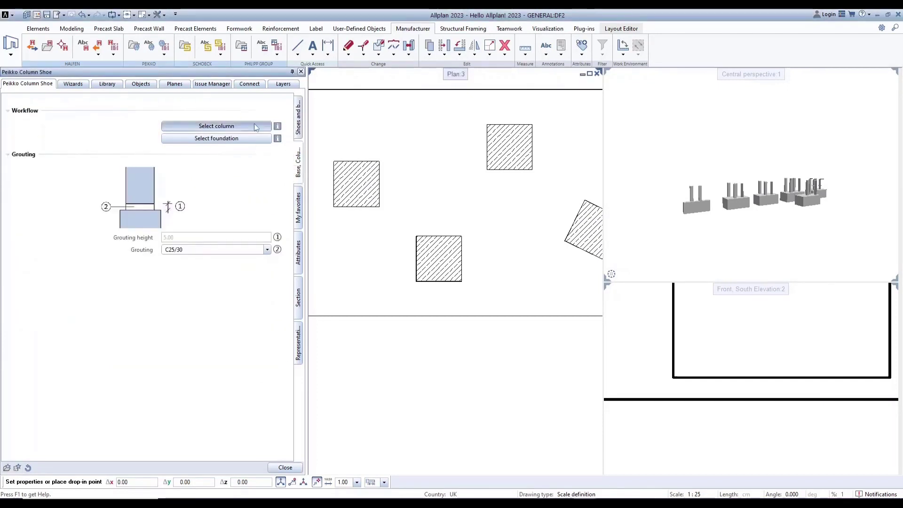
{"action": "left_click", "coordinate": [216, 126]}
{"action": "left_click", "coordinate": [425, 249]}
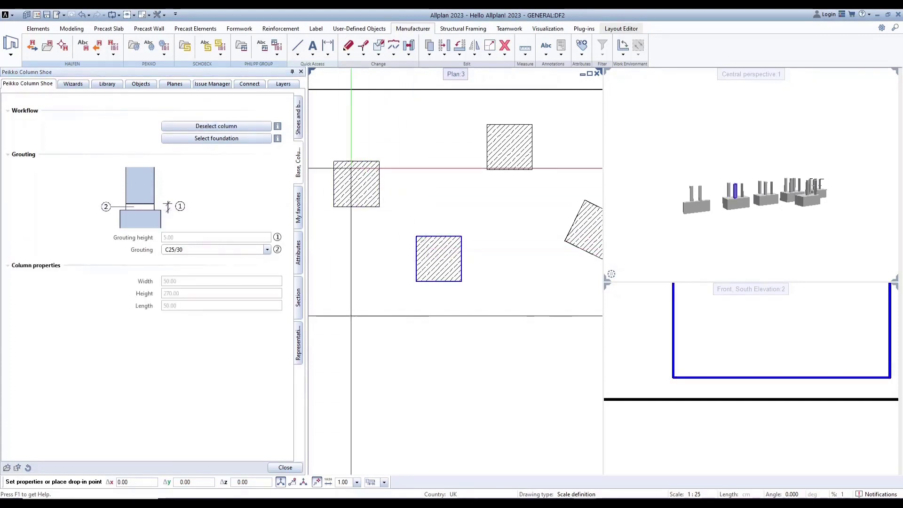
{"action": "left_click", "coordinate": [231, 138]}
{"action": "left_click", "coordinate": [469, 221]}
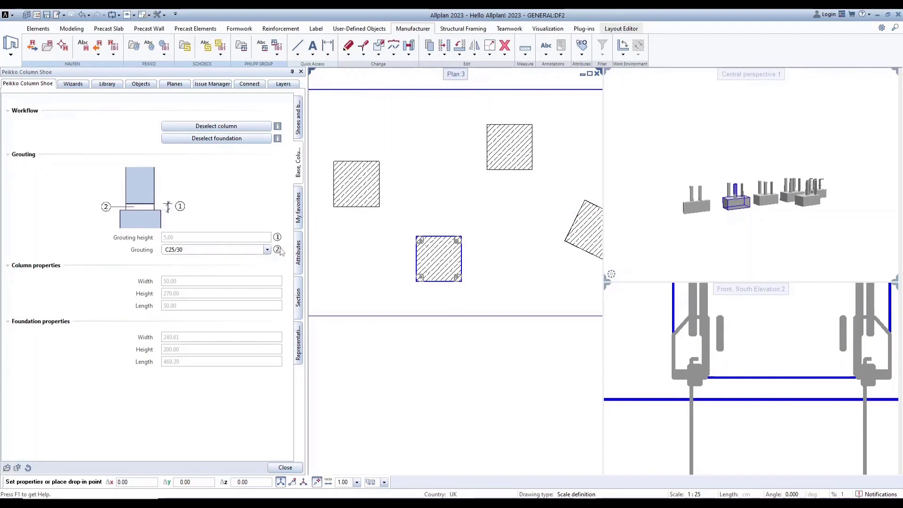
Step: Save the settings as favourite 'Peikko' with description 'Demo' and confirm 75-Peikko is listed
{"action": "left_click", "coordinate": [298, 208]}
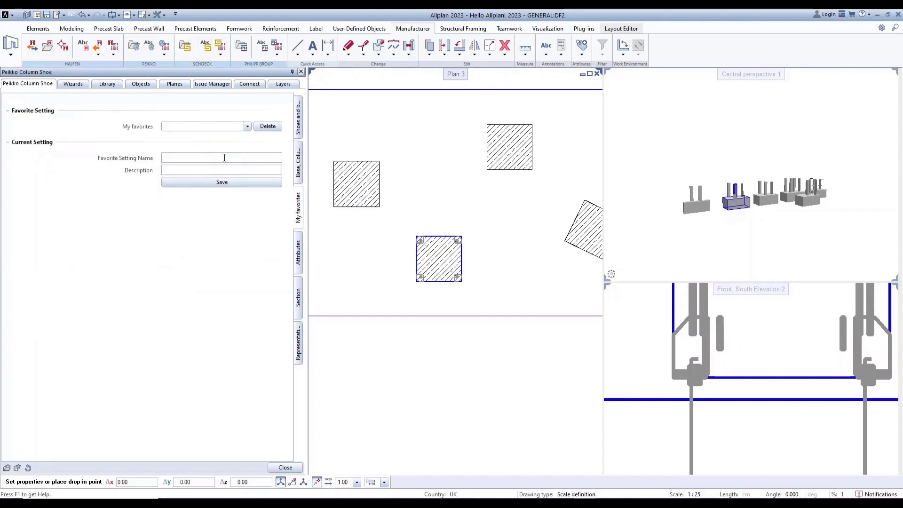
{"action": "type", "text": "pEI"}
{"action": "left_click", "coordinate": [223, 183]}
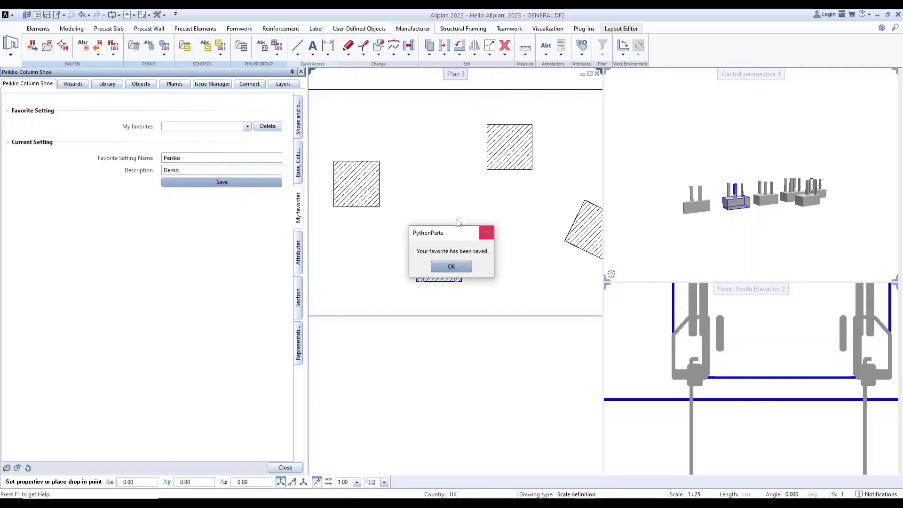
{"action": "left_click", "coordinate": [487, 233]}
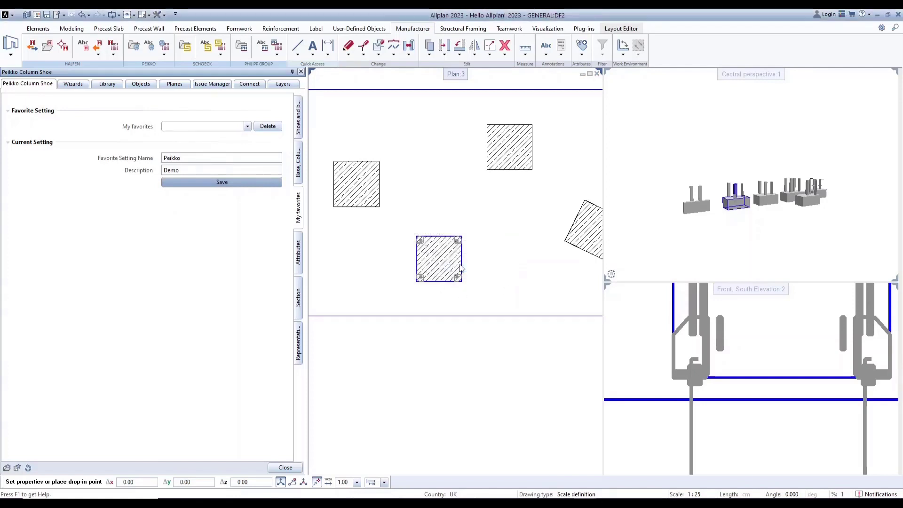
{"action": "left_click", "coordinate": [247, 126]}
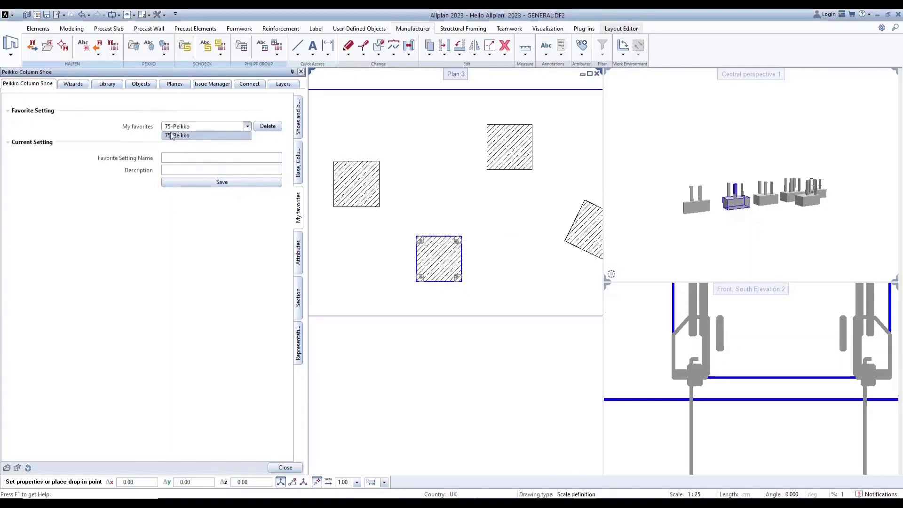
{"action": "left_click", "coordinate": [251, 151]}
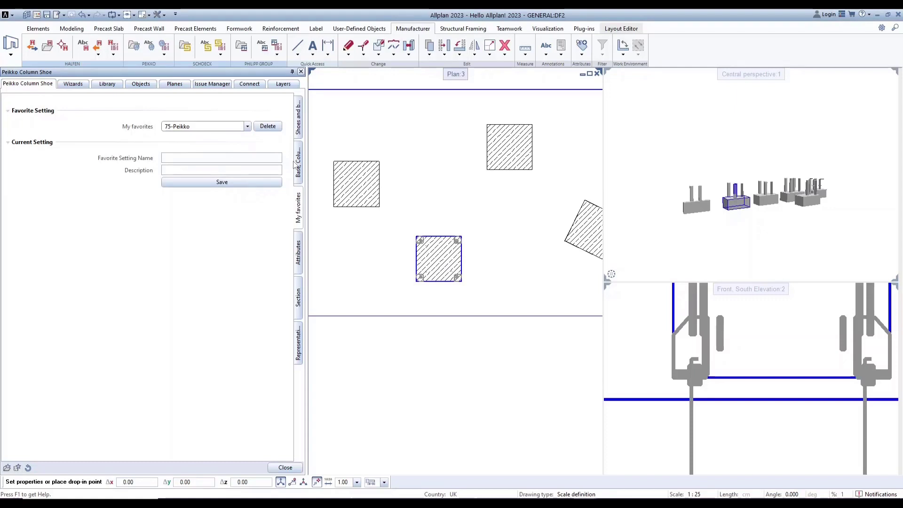
{"action": "left_click", "coordinate": [295, 165]}
Step: Change the shoe type to HPKM 20, then load 75-Peikko to restore HPKM 16 with HPM 16P bolts
{"action": "left_click", "coordinate": [298, 131]}
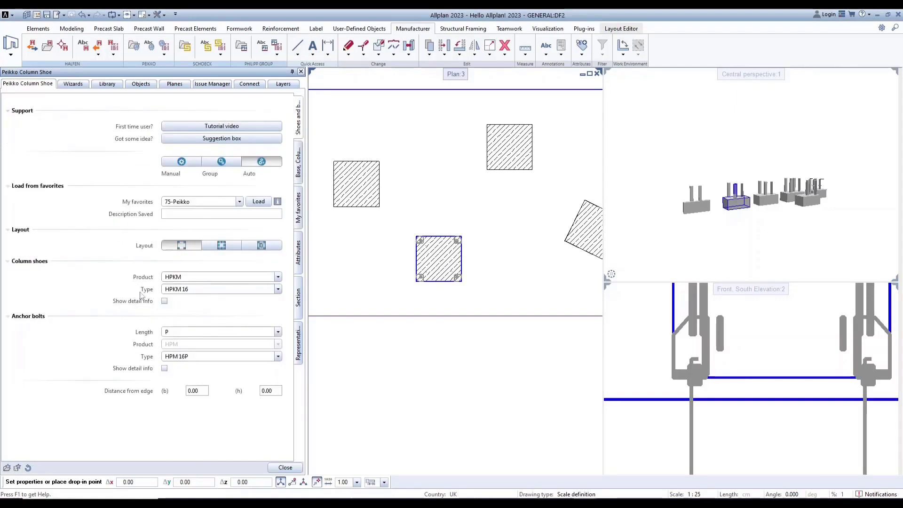
{"action": "left_click", "coordinate": [202, 294]}
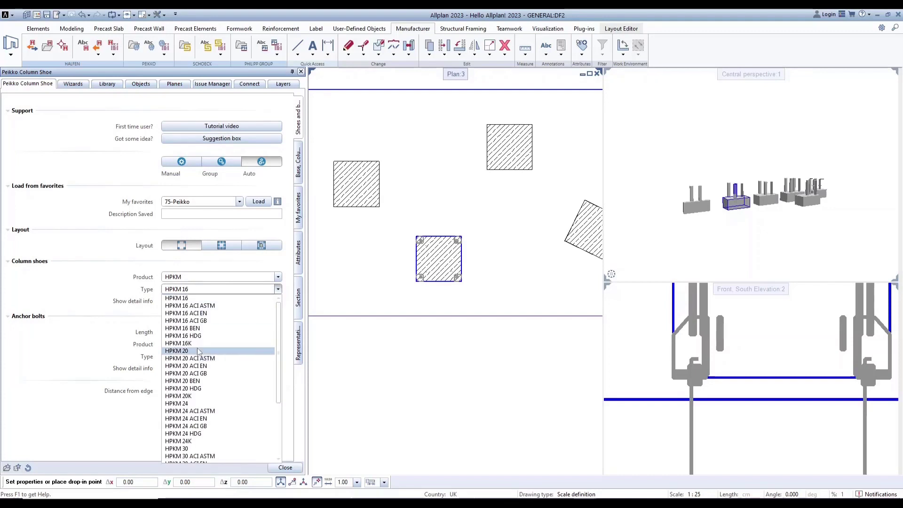
{"action": "left_click", "coordinate": [197, 348]}
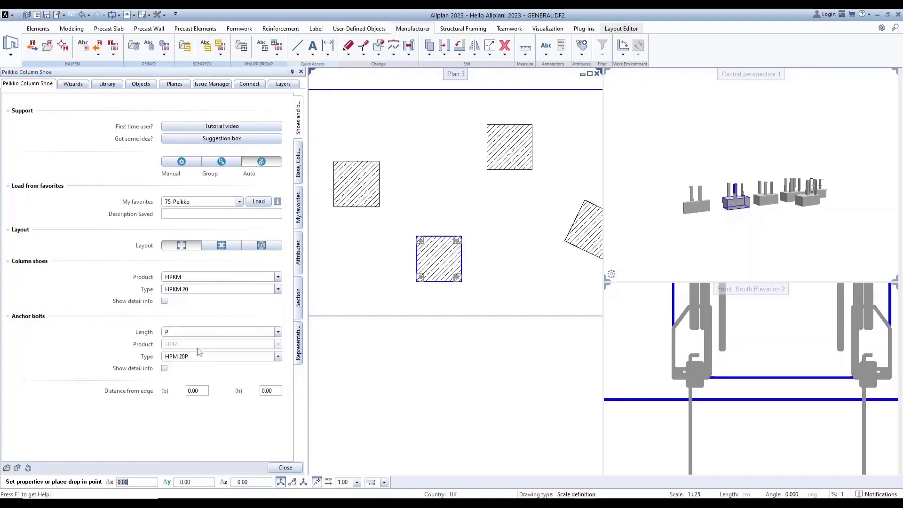
{"action": "left_click", "coordinate": [253, 202]}
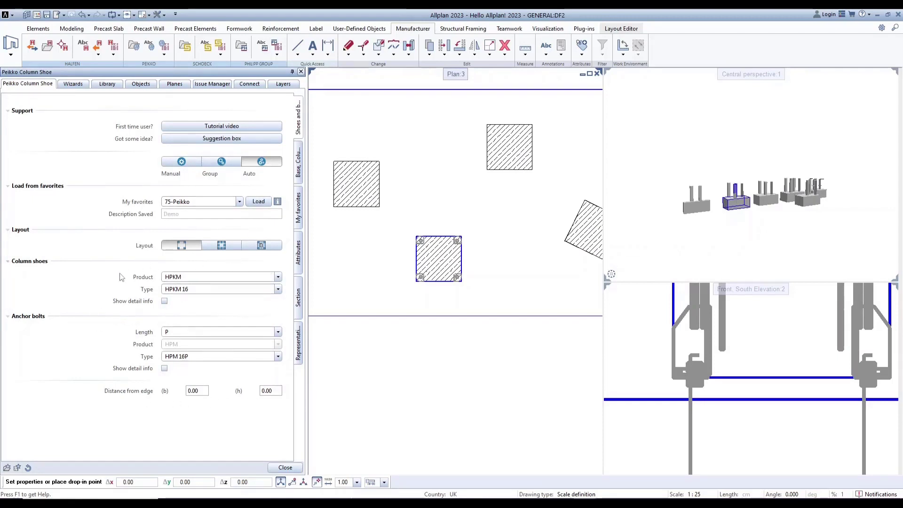
Step: Give the column shoes code text 15221 and finish placing them
{"action": "left_click", "coordinate": [298, 248]}
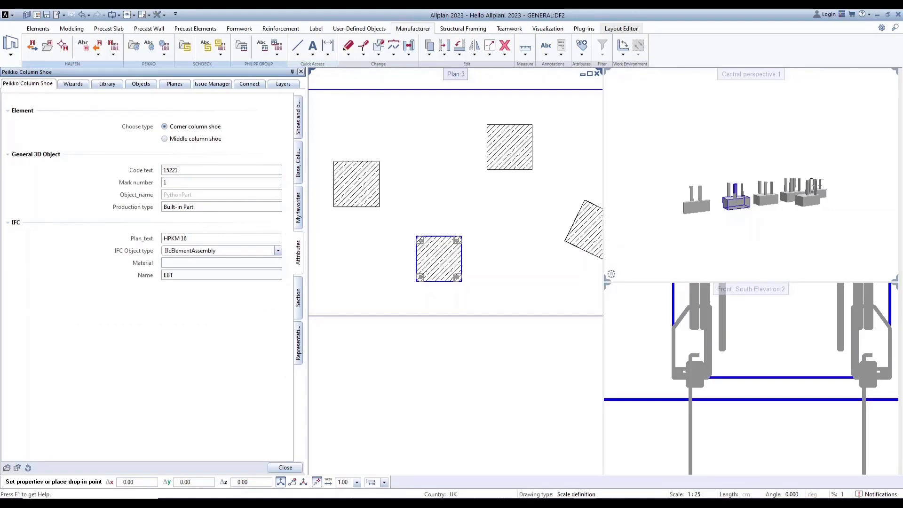
{"action": "key", "text": "Return"}
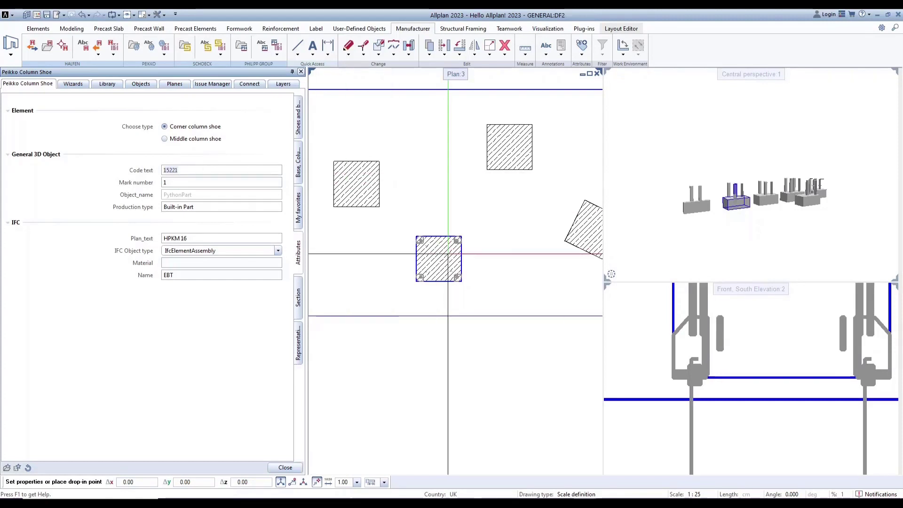
{"action": "key", "text": "Escape"}
Step: Check the placed shoes' attributes, then select the shoes to reopen them for editing
{"action": "scroll", "coordinate": [424, 240], "scroll_direction": "up", "scroll_amount": 4}
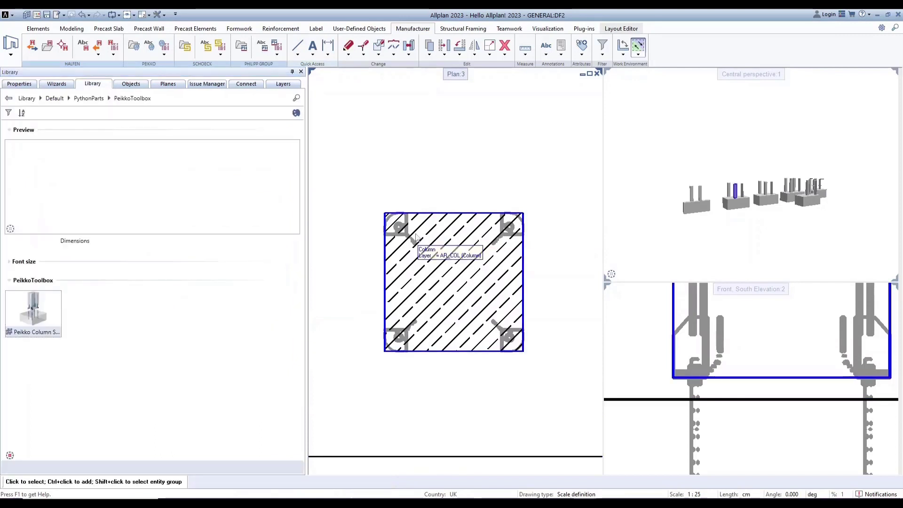
{"action": "right_click", "coordinate": [412, 235]}
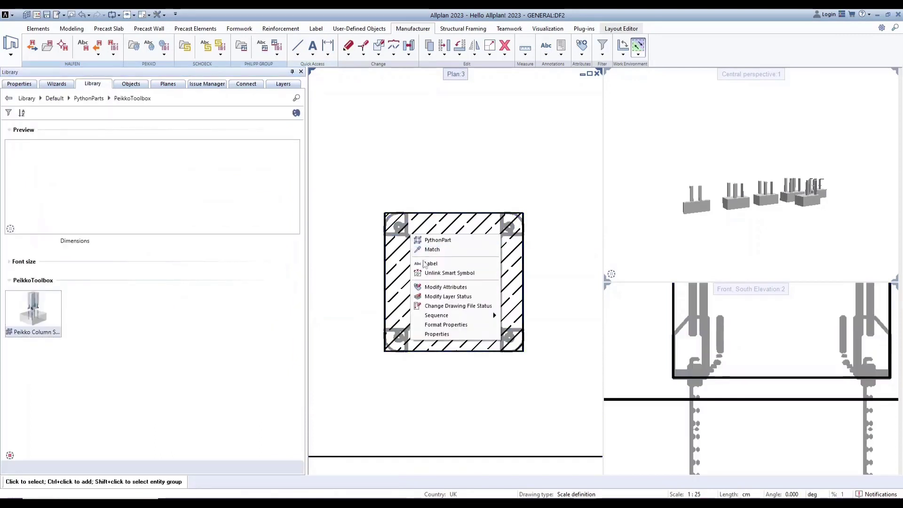
{"action": "left_click", "coordinate": [433, 288]}
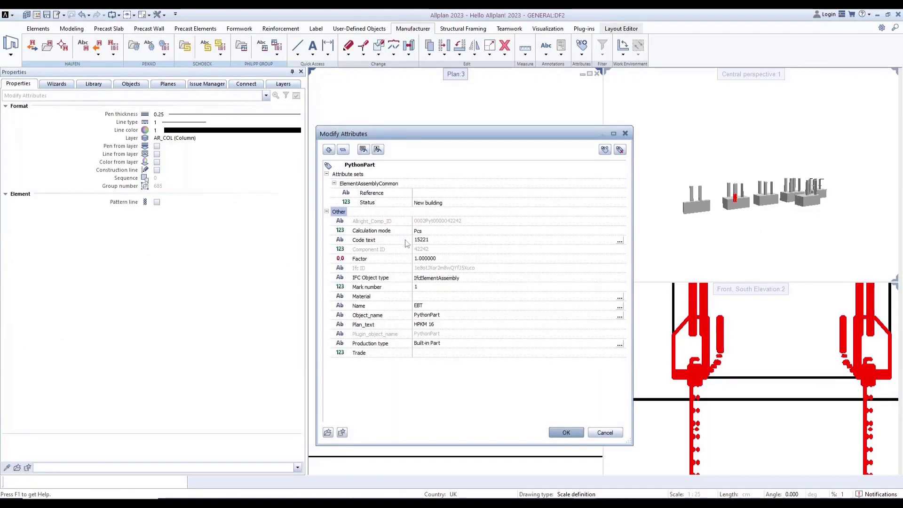
{"action": "left_click", "coordinate": [563, 429]}
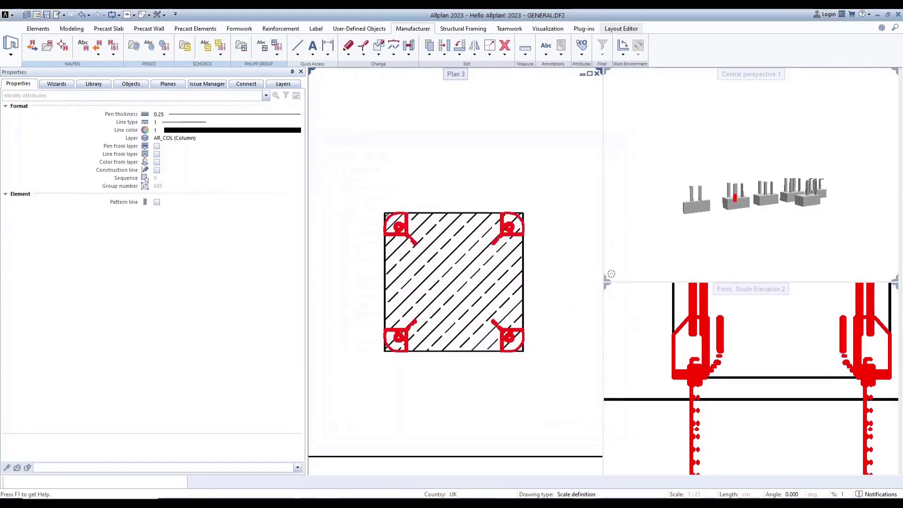
{"action": "left_click", "coordinate": [410, 236]}
{"action": "key", "text": "Delete"}
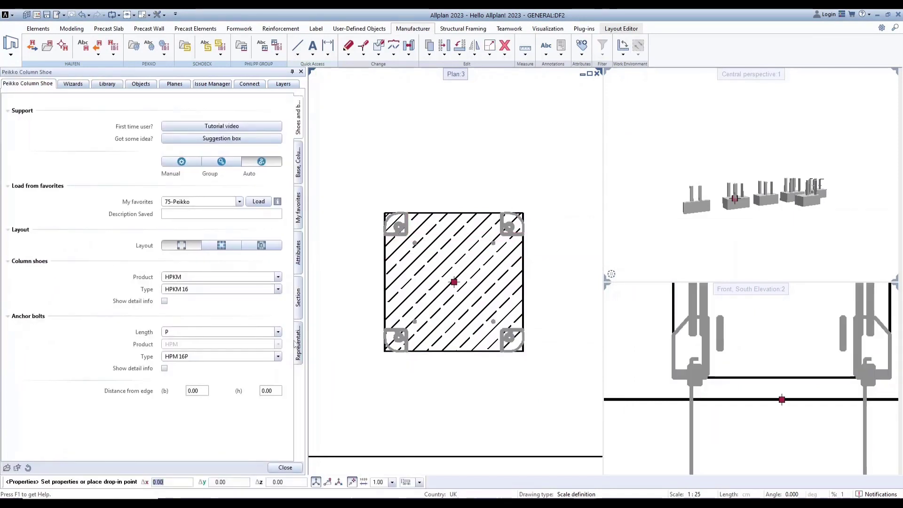
Step: Try pen 1.00 and dashed line type 2, then take pen and line type from the layer
{"action": "left_click", "coordinate": [299, 347]}
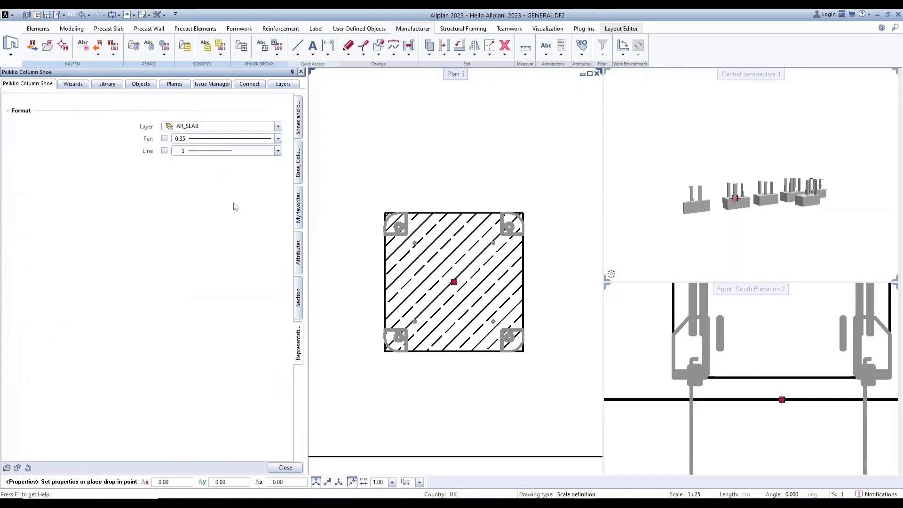
{"action": "left_click", "coordinate": [209, 144]}
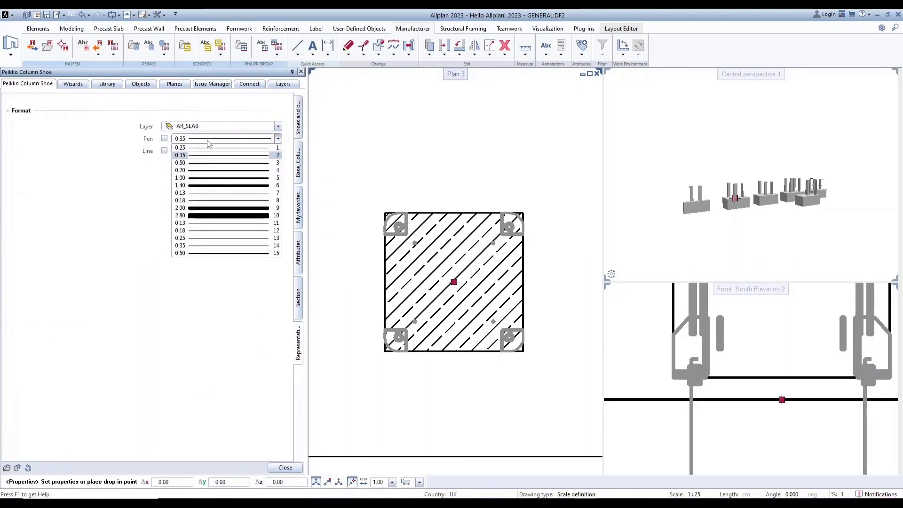
{"action": "left_click", "coordinate": [205, 184]}
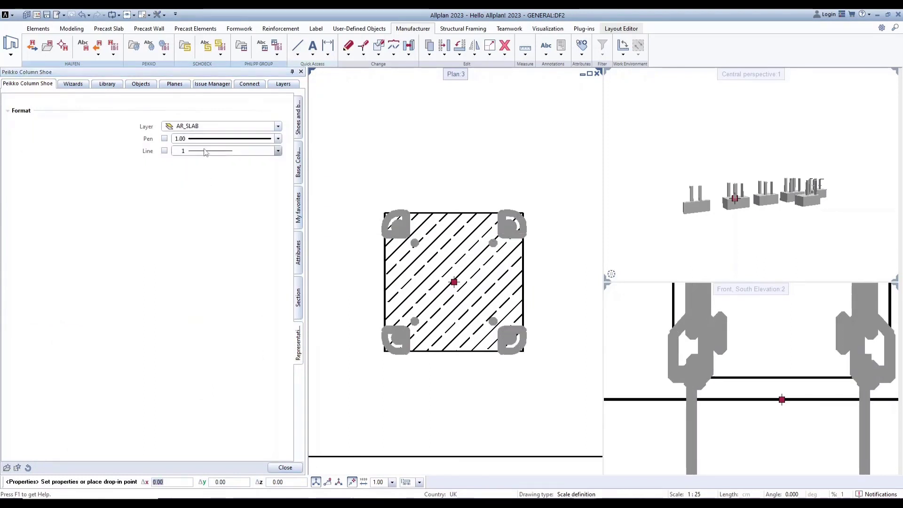
{"action": "left_click", "coordinate": [206, 150]}
{"action": "left_click", "coordinate": [204, 168]}
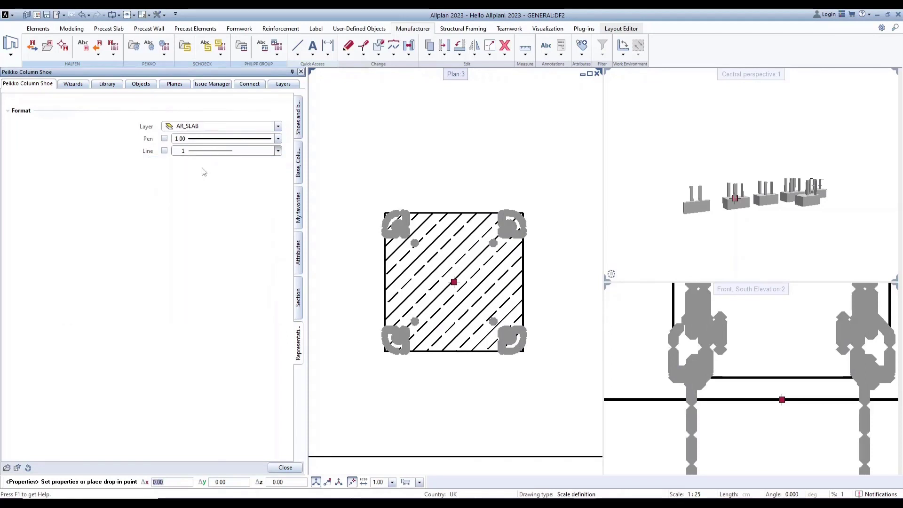
{"action": "left_click", "coordinate": [164, 139]}
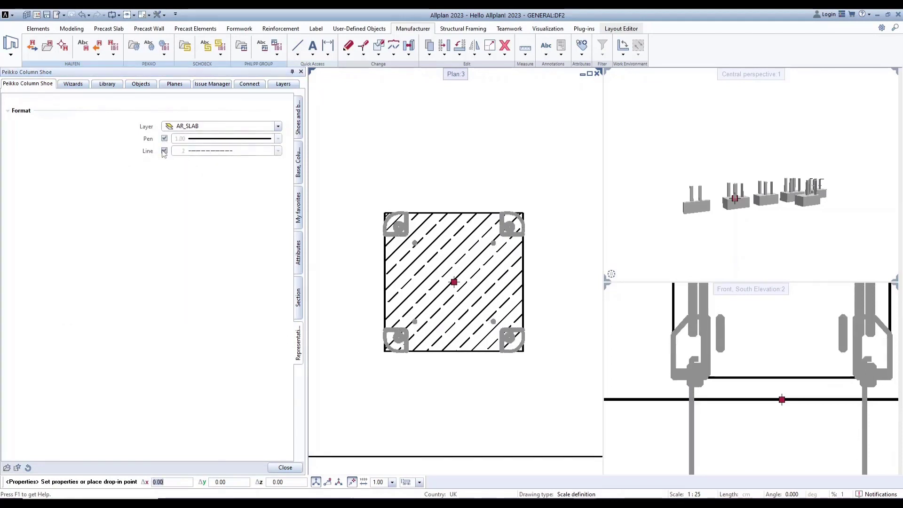
{"action": "left_click", "coordinate": [165, 150]}
Step: Set the shoes' pen thickness to 0.13 and line type to solid 1
{"action": "left_click", "coordinate": [164, 139]}
{"action": "left_click", "coordinate": [192, 141]}
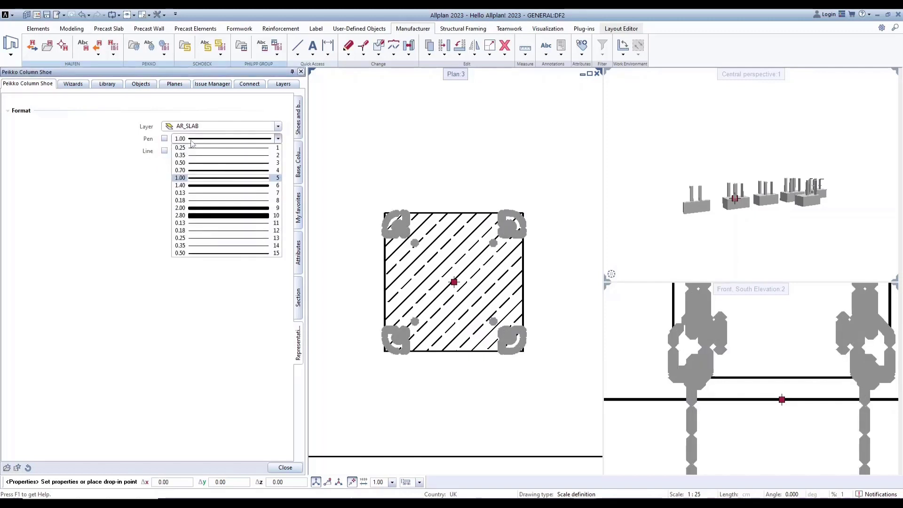
{"action": "left_click", "coordinate": [194, 193]}
{"action": "left_click", "coordinate": [203, 151]}
{"action": "left_click", "coordinate": [201, 164]}
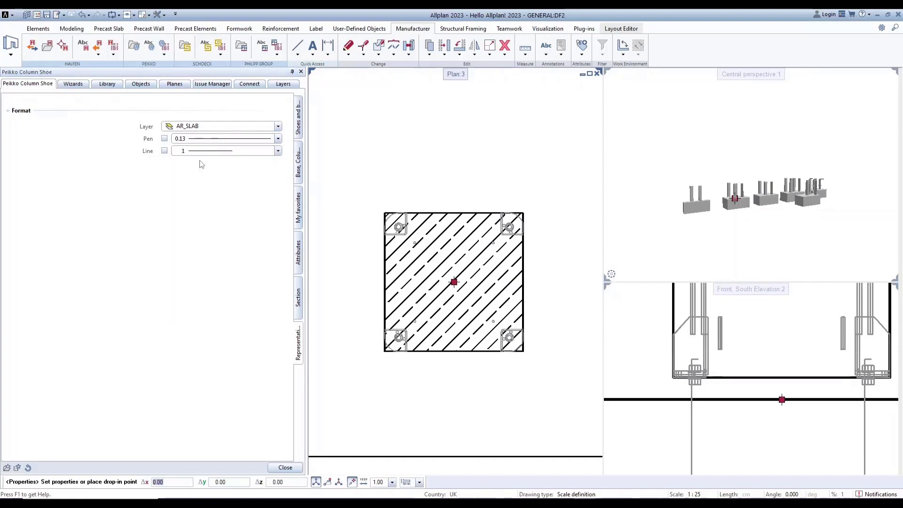
{"action": "left_click", "coordinate": [298, 298]}
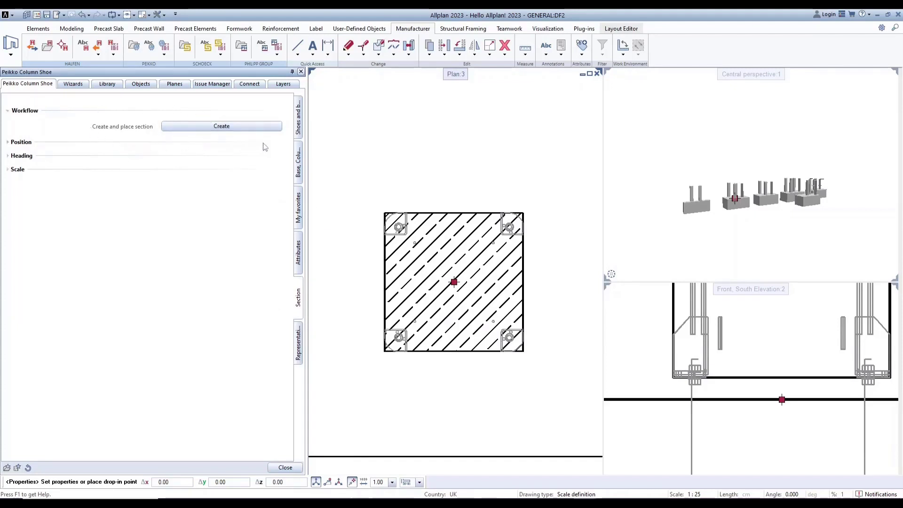
Step: Section the lower column into a 500×500 cross section titled 'Peikko testing cross section' at scale 1:25
{"action": "left_click", "coordinate": [280, 128]}
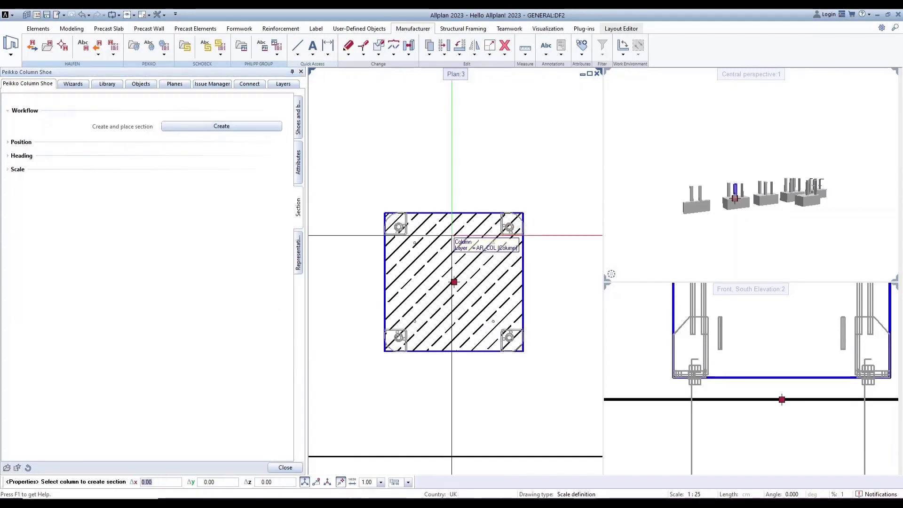
{"action": "left_click", "coordinate": [452, 234]}
{"action": "scroll", "coordinate": [449, 240], "scroll_direction": "down", "scroll_amount": 8}
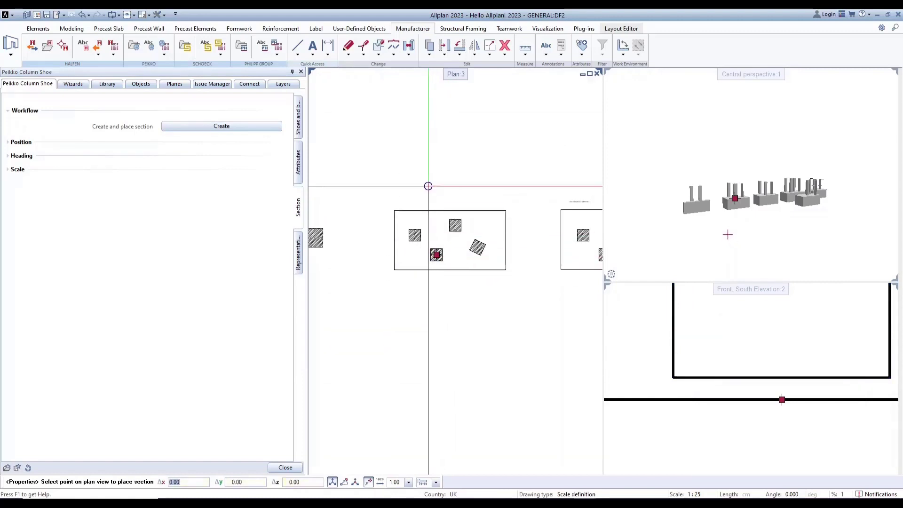
{"action": "scroll", "coordinate": [428, 185], "scroll_direction": "up", "scroll_amount": 6}
{"action": "scroll", "coordinate": [413, 213], "scroll_direction": "down", "scroll_amount": 3}
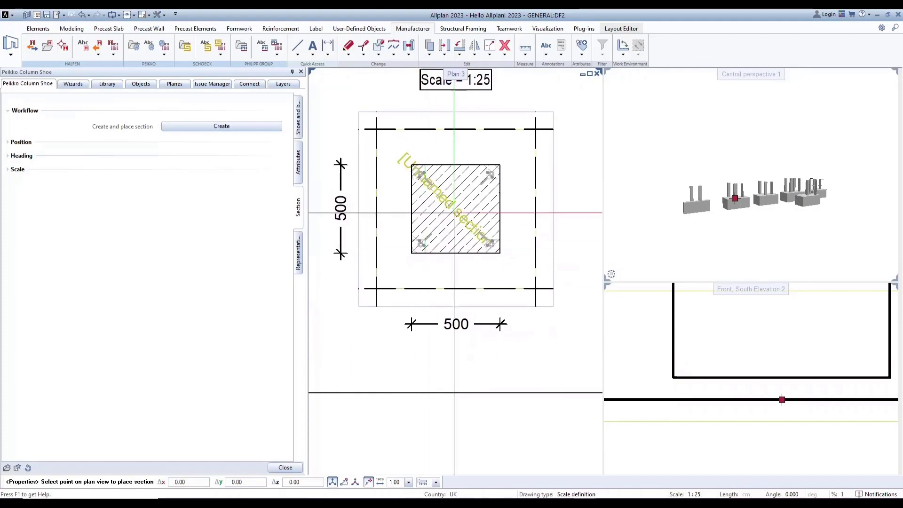
{"action": "middle_click_drag", "start_coordinate": [470, 288], "coordinate": [479, 369]}
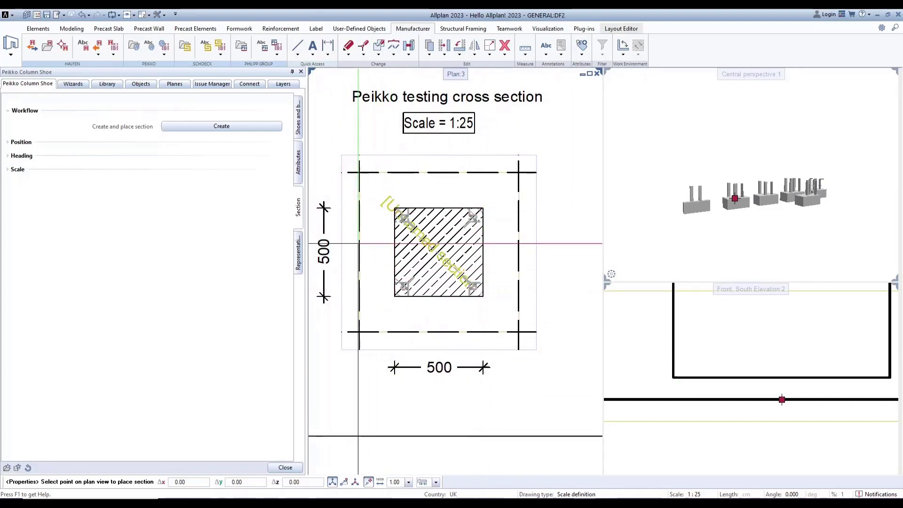
{"action": "scroll", "coordinate": [439, 251], "scroll_direction": "up", "scroll_amount": 3}
{"action": "scroll", "coordinate": [438, 252], "scroll_direction": "up", "scroll_amount": 1}
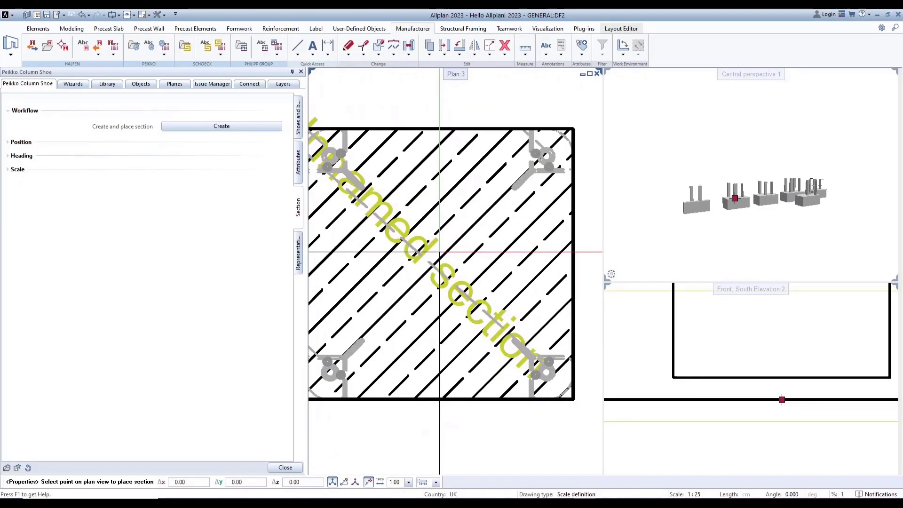